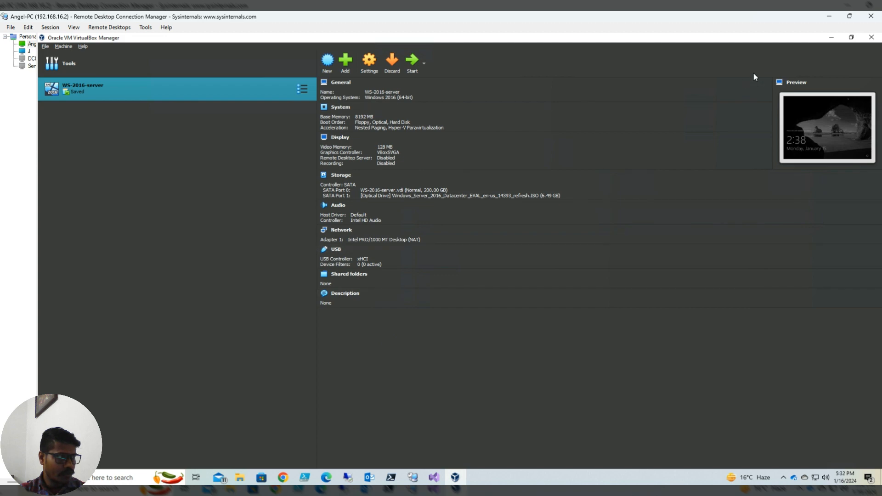
Reopen Oracle VM VirtualBox from the desktop and begin a new virtual machine named Server-2016.
left_click(832, 39)
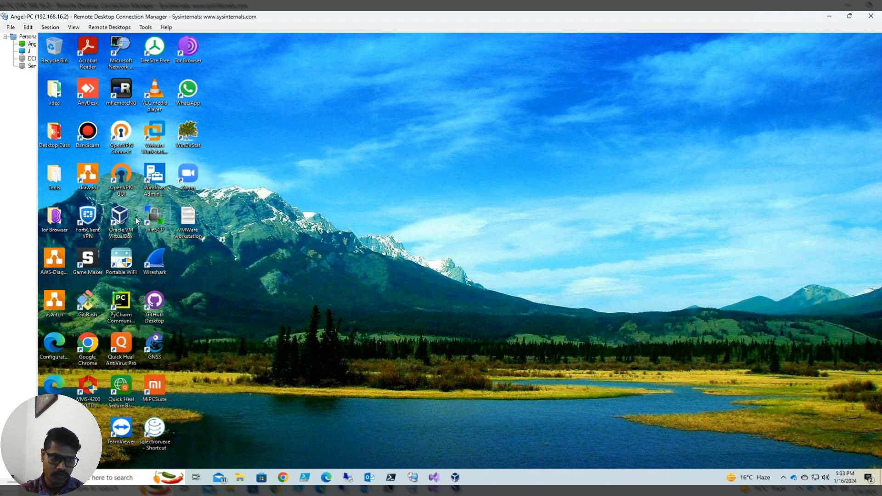
double_click(121, 230)
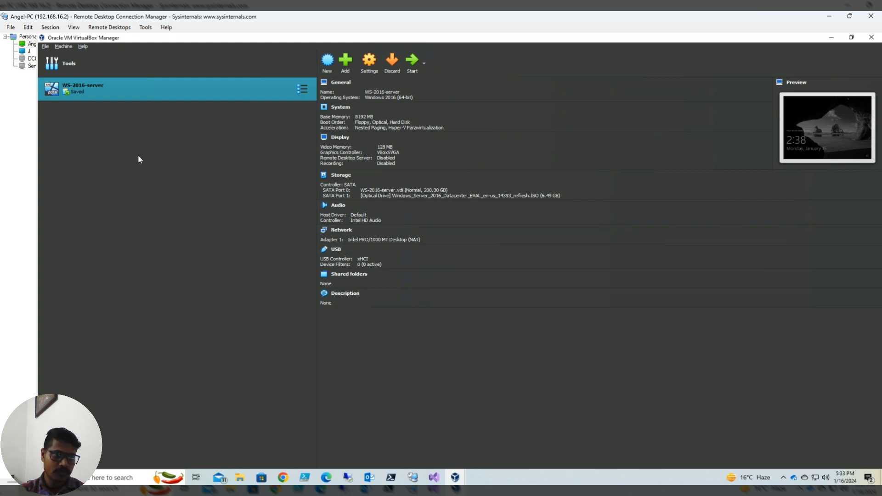
left_click(327, 64)
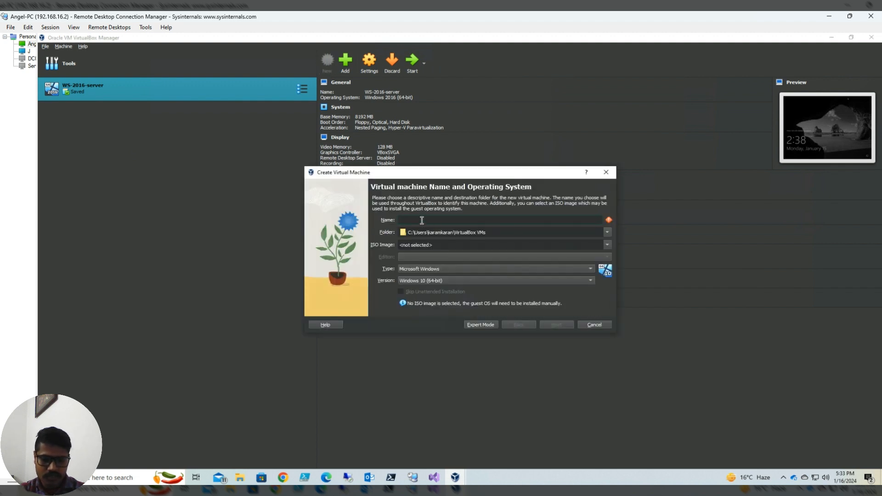
type("Server-")
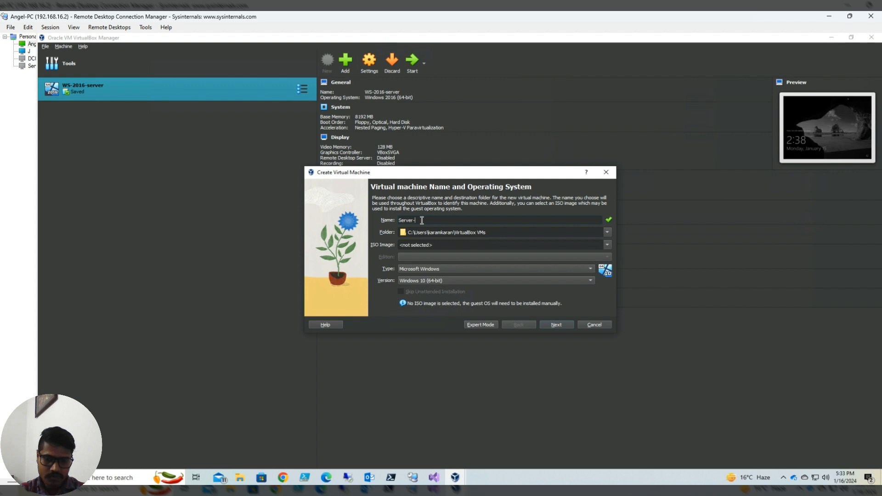
type("2016")
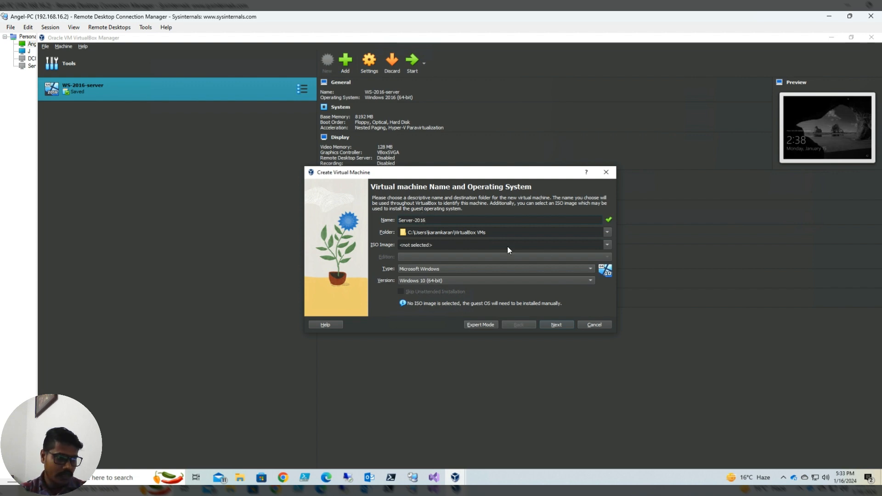
Set the machine's destination to a new folder named Windowsserver-2016 inside Virtual-Box-VM's on drive F:.
left_click(604, 233)
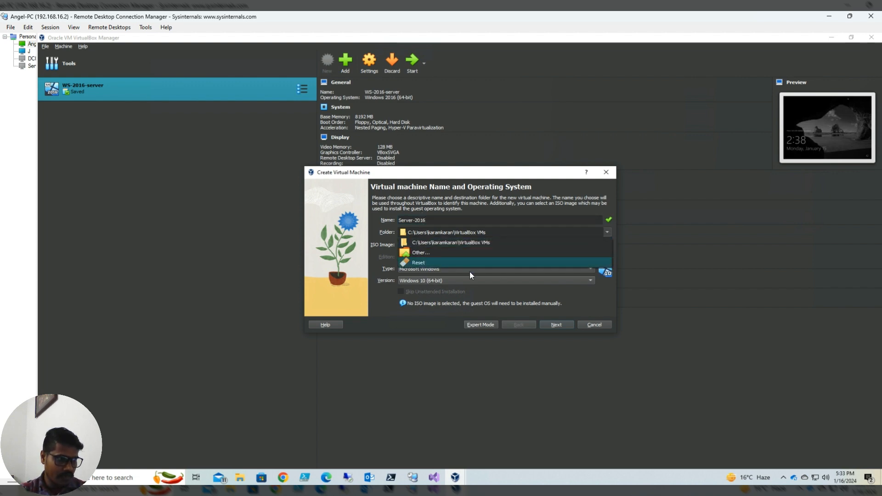
left_click(421, 262)
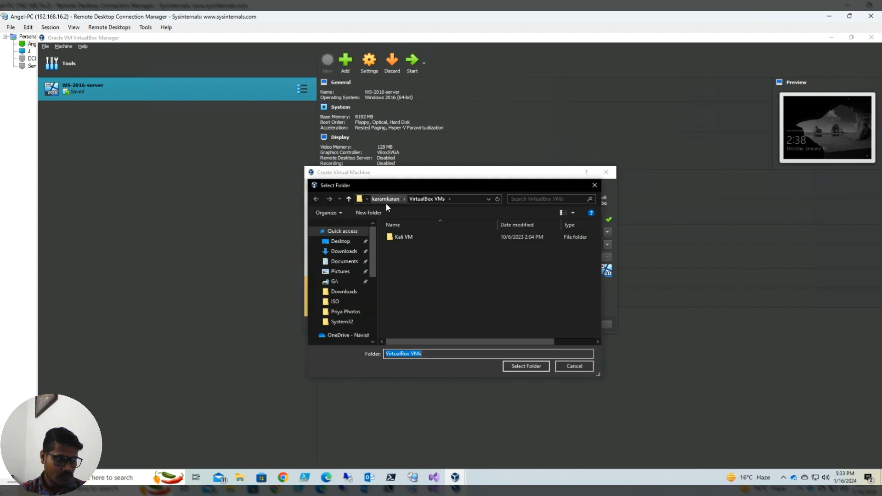
scroll(342, 317, "down", 4)
scroll(342, 319, "down", 2)
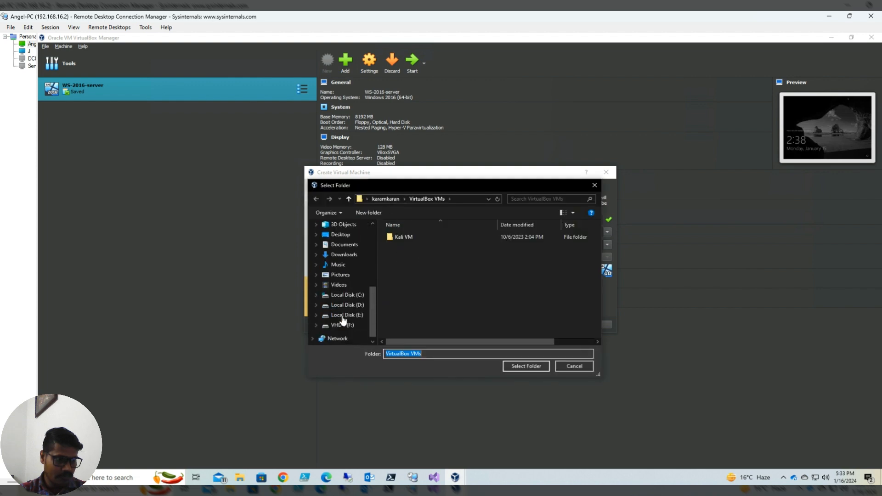
left_click(342, 325)
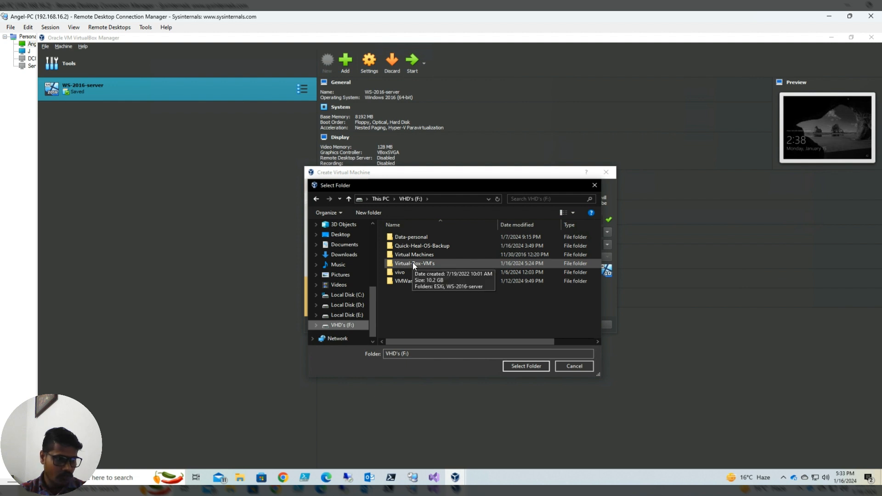
double_click(413, 262)
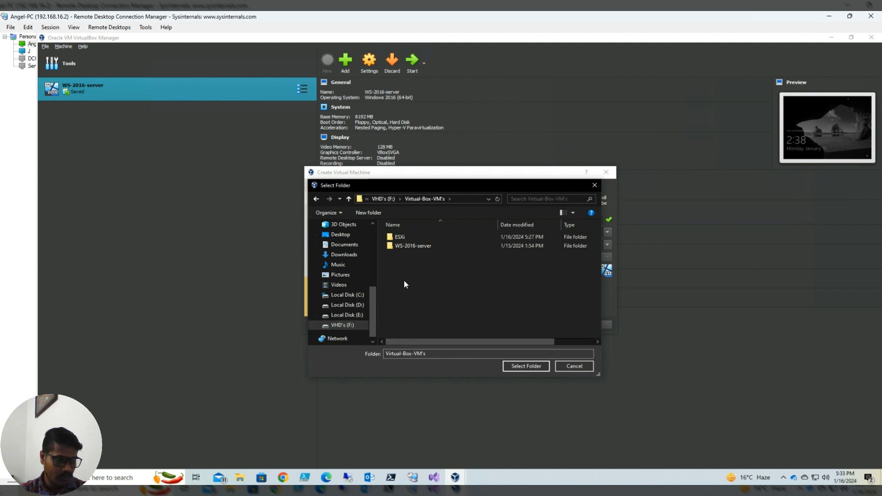
left_click(368, 213)
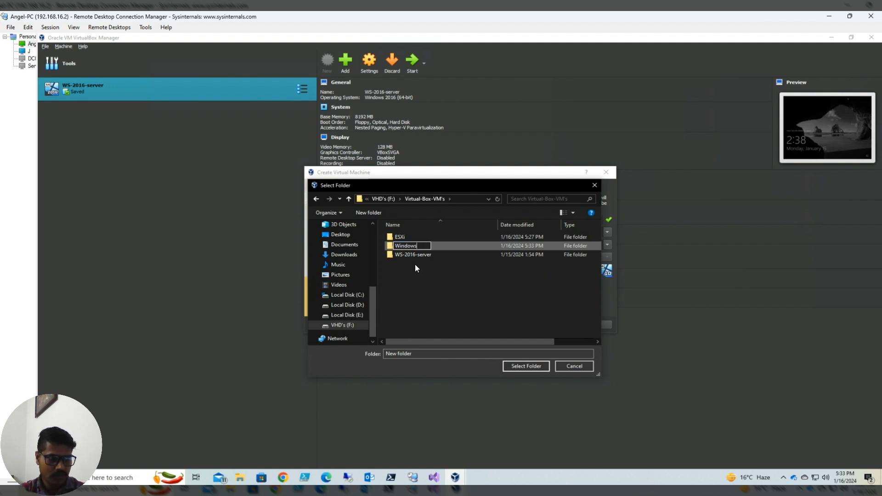
type("Windowsserver-2016")
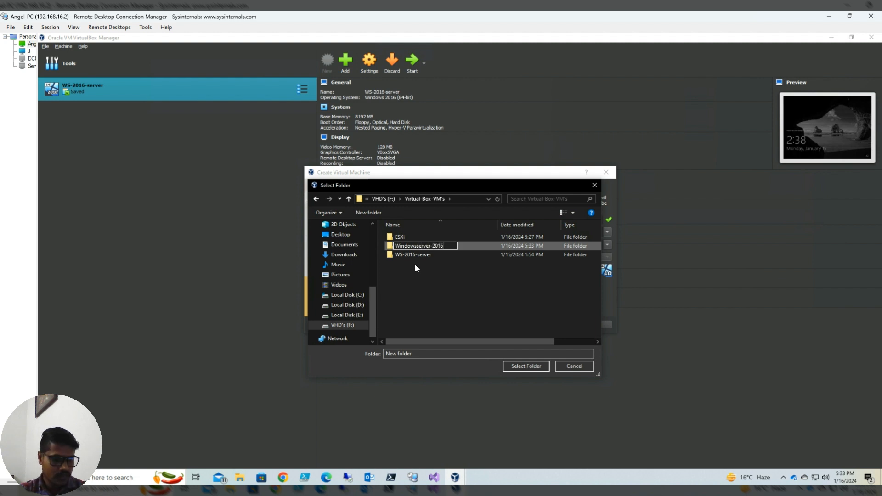
key("Return")
left_click(523, 366)
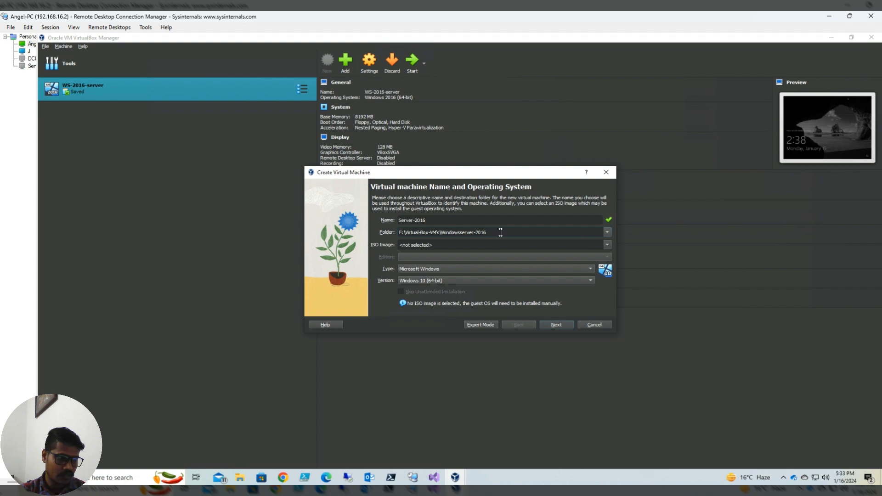
Choose the Windows_Server_2016_Datacenter_EVAL_en-us_14393_refresh.ISO image and enable skipping the unattended installation.
left_click(607, 244)
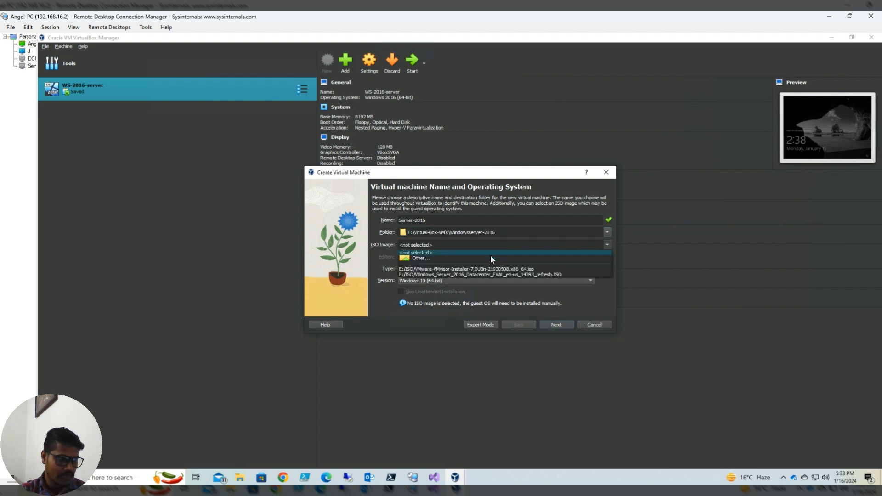
left_click(466, 275)
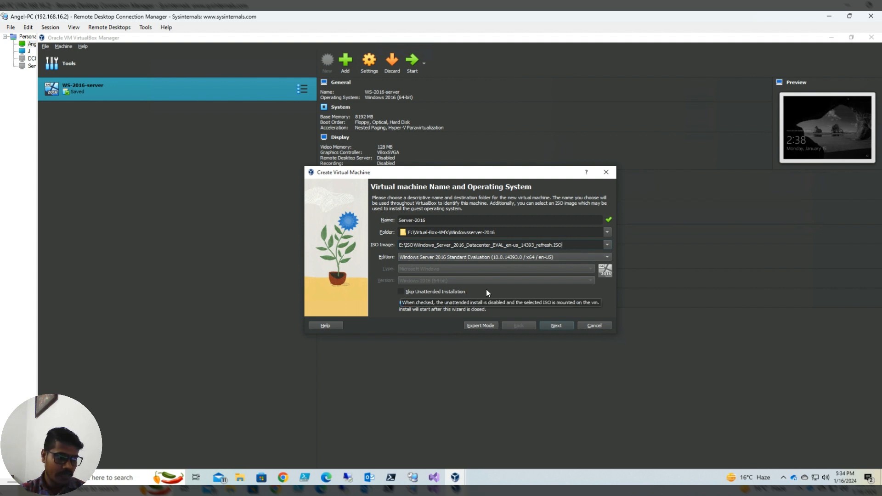
left_click(401, 292)
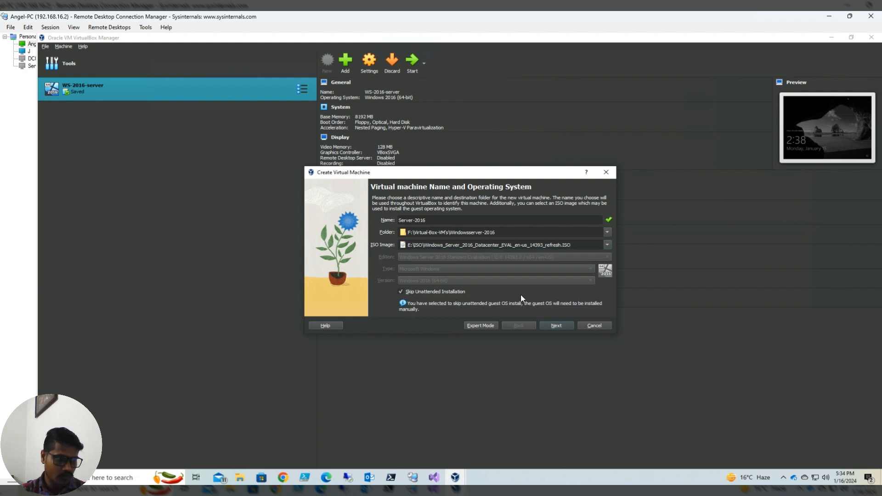
left_click(548, 327)
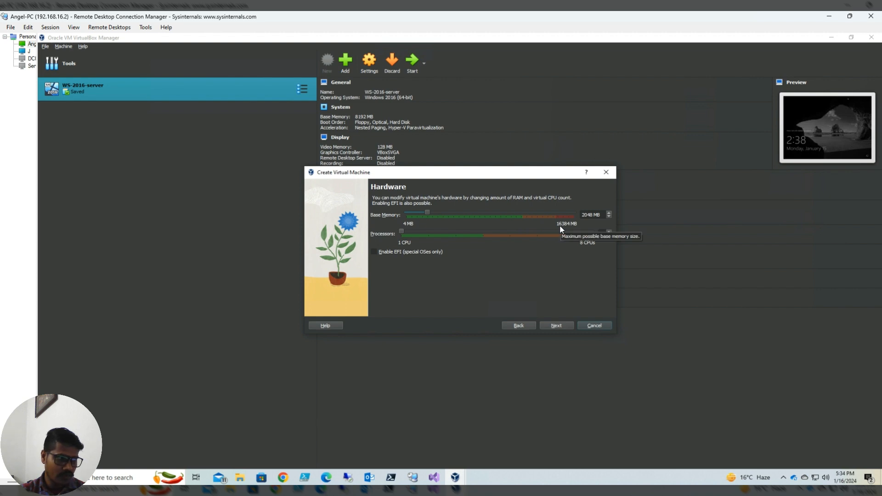
Set the virtual machine's base memory to 4096 MB and its processors to 2.
double_click(585, 215)
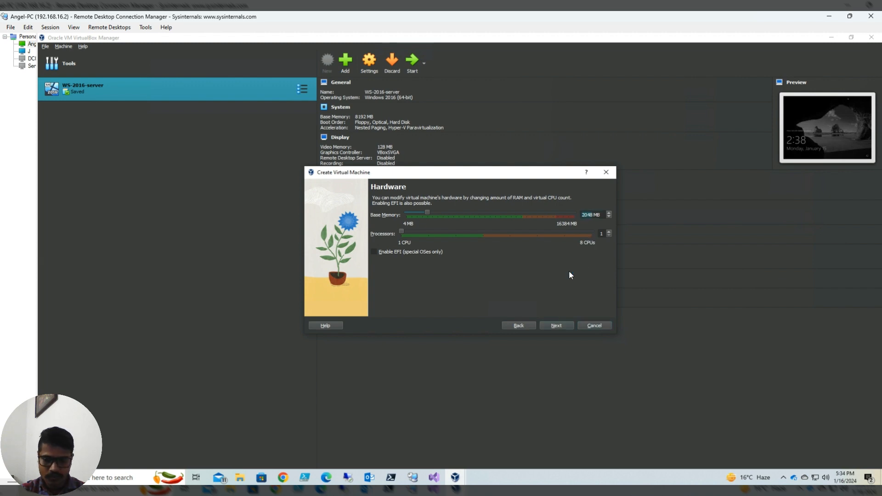
type("4096")
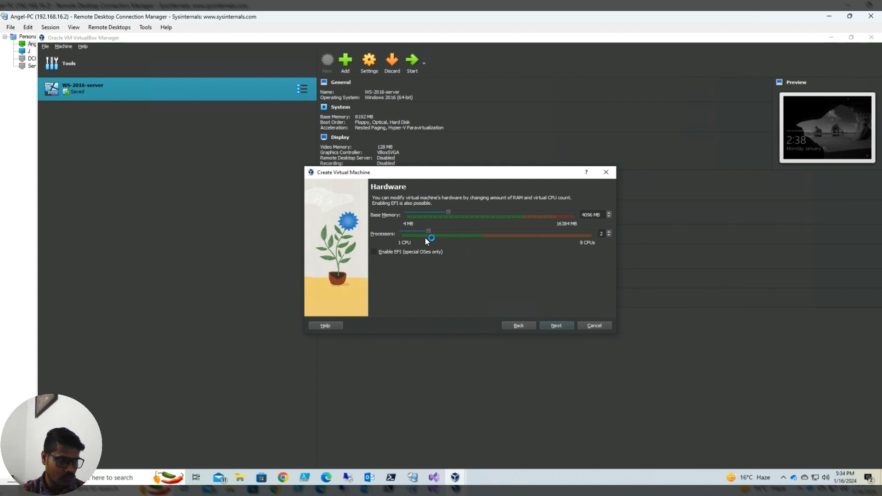
double_click(603, 233)
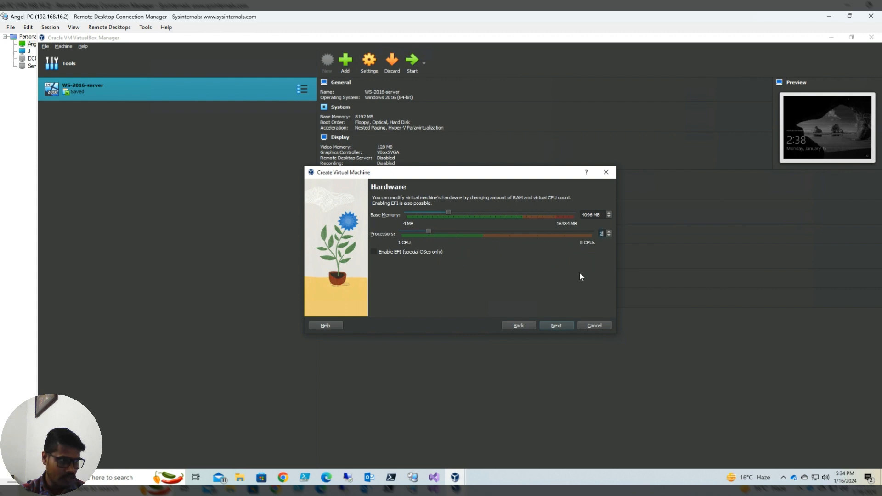
left_click(553, 326)
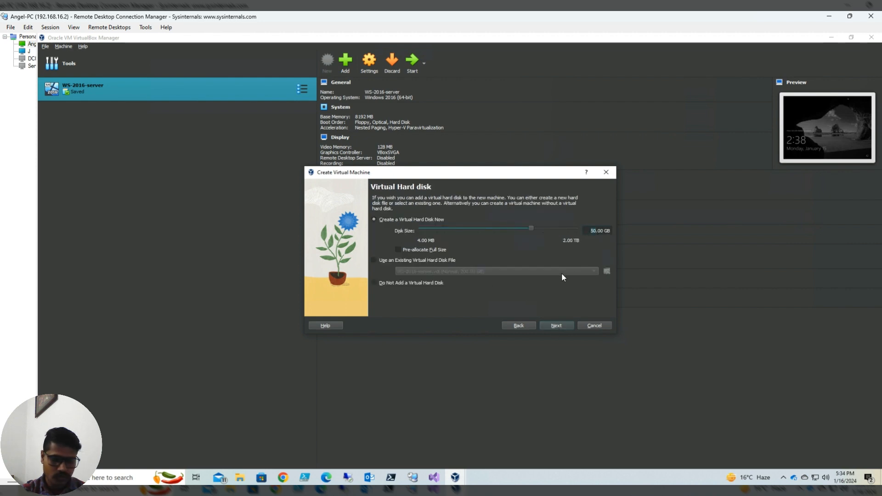
Give the machine a new 200 GB virtual hard disk and finish creating it.
type("200")
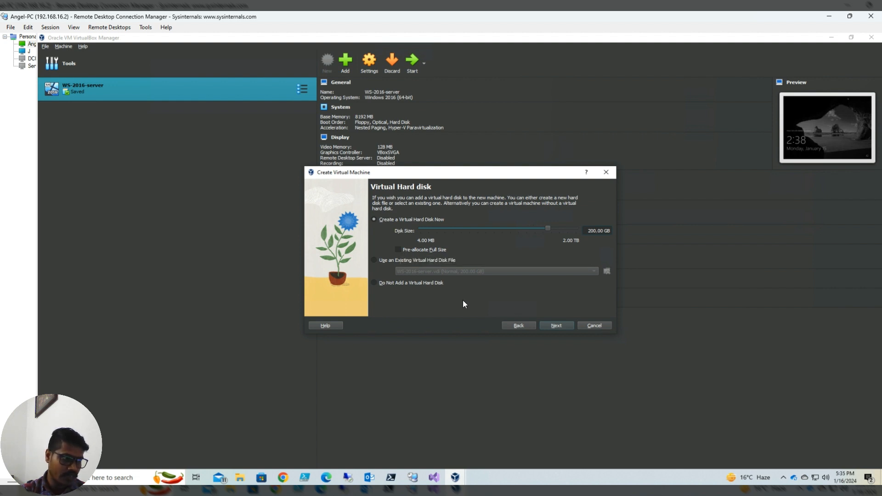
left_click(554, 325)
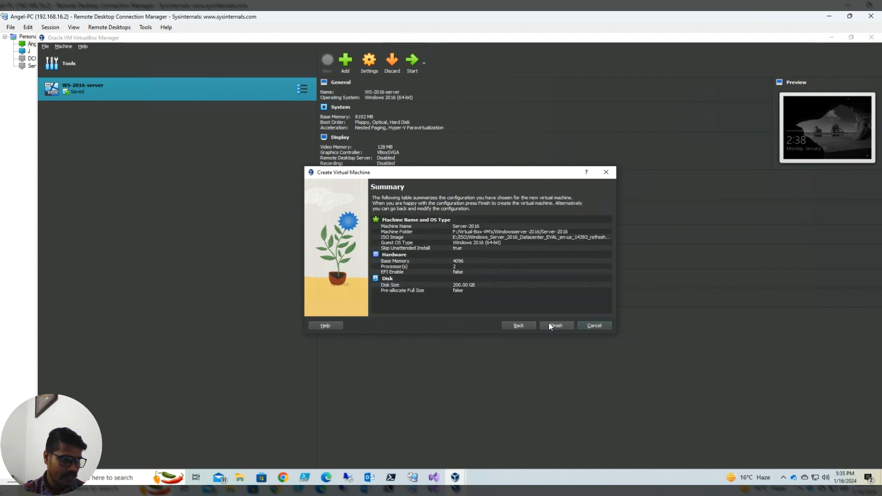
left_click(555, 326)
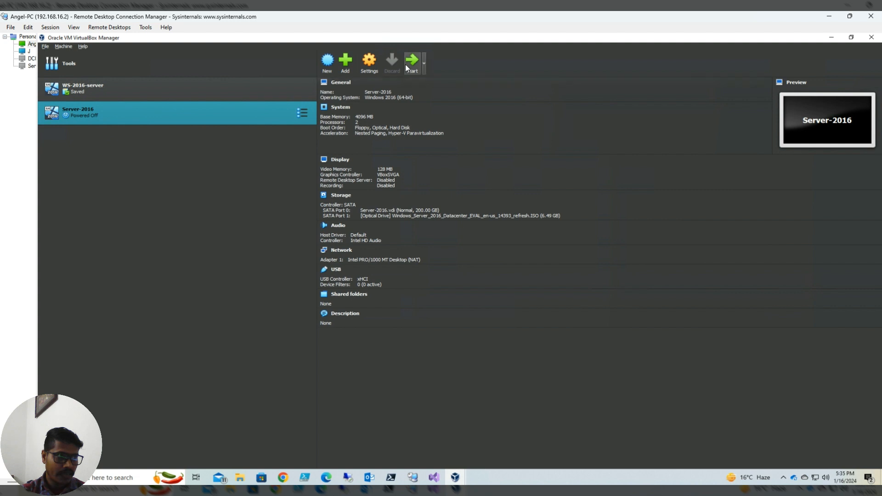
Boot the Server-2016 machine with a normal start and move its window higher so it fits the screen.
right_click(175, 111)
mouse_move(191, 171)
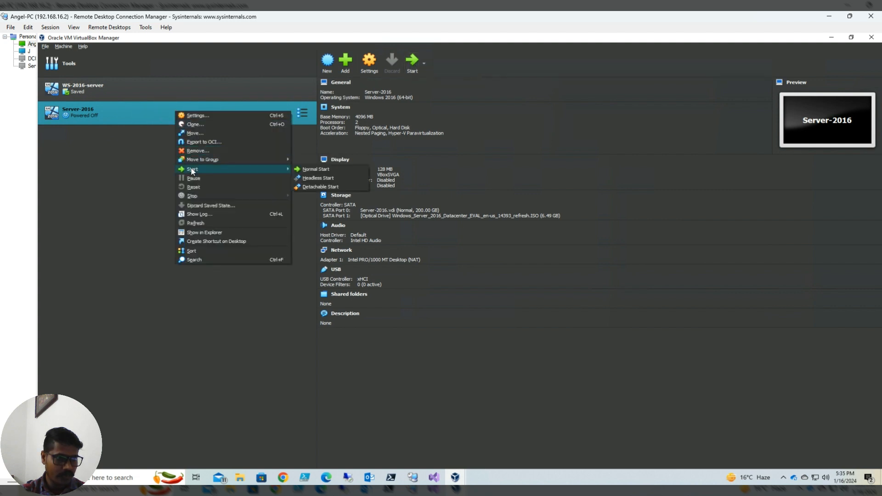
left_click(313, 169)
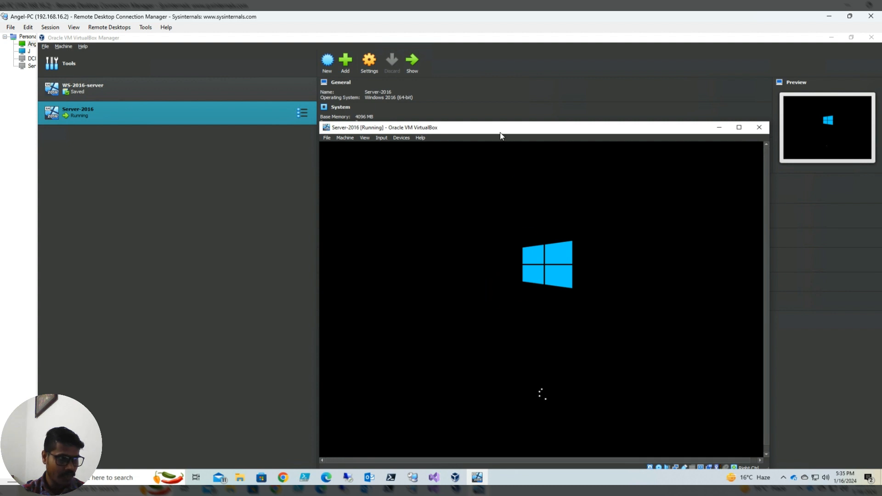
left_click_drag(504, 129, 480, 95)
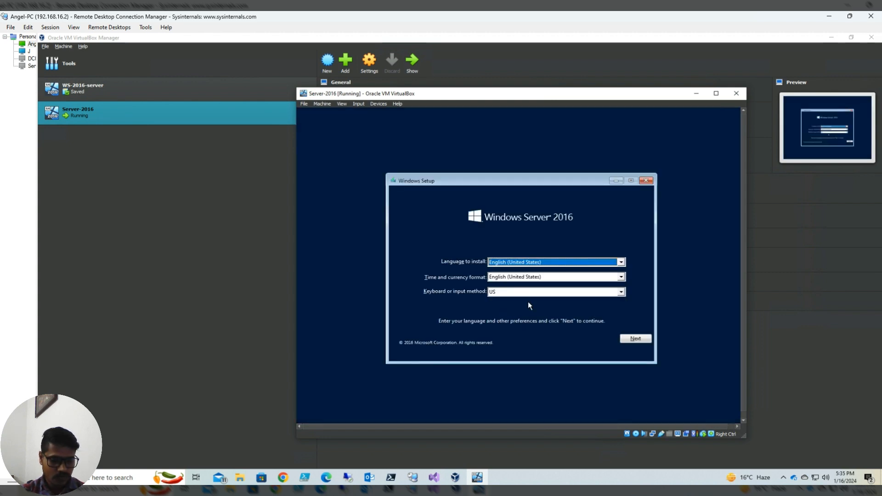
Begin Windows Setup with the default language settings and choose Windows Server 2016 Datacenter Evaluation (Desktop Experience).
left_click(637, 340)
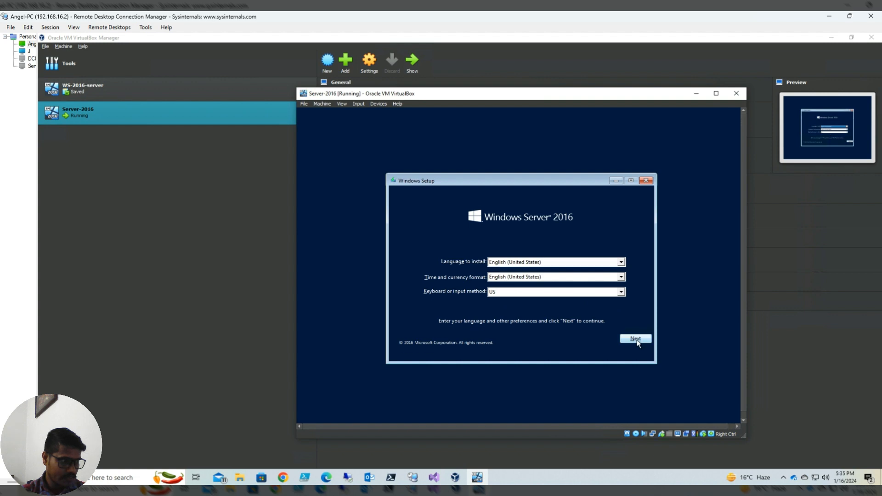
left_click(513, 277)
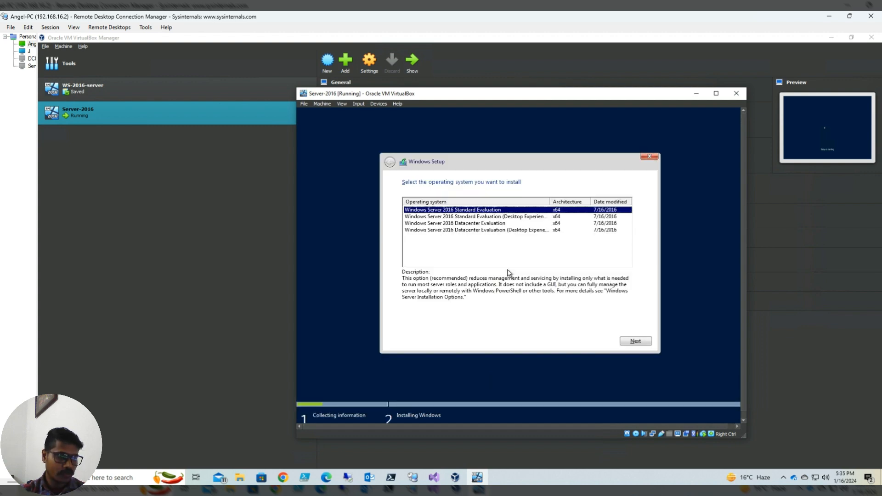
left_click(495, 230)
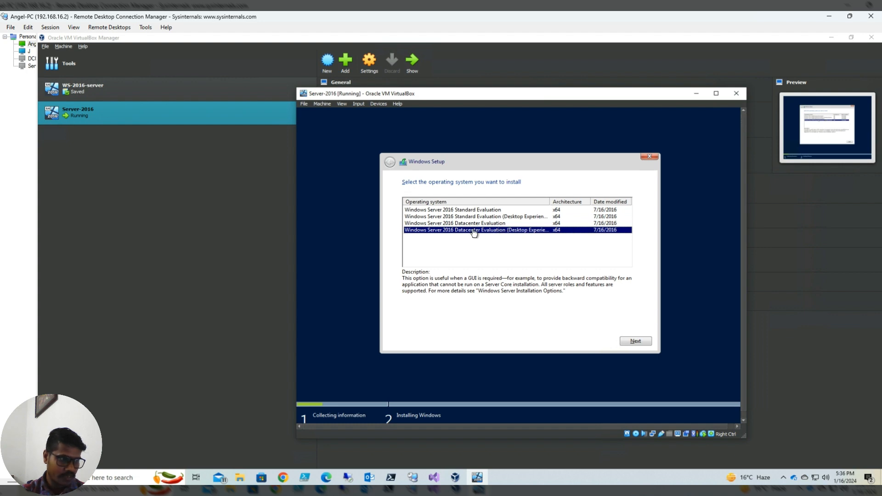
left_click(628, 341)
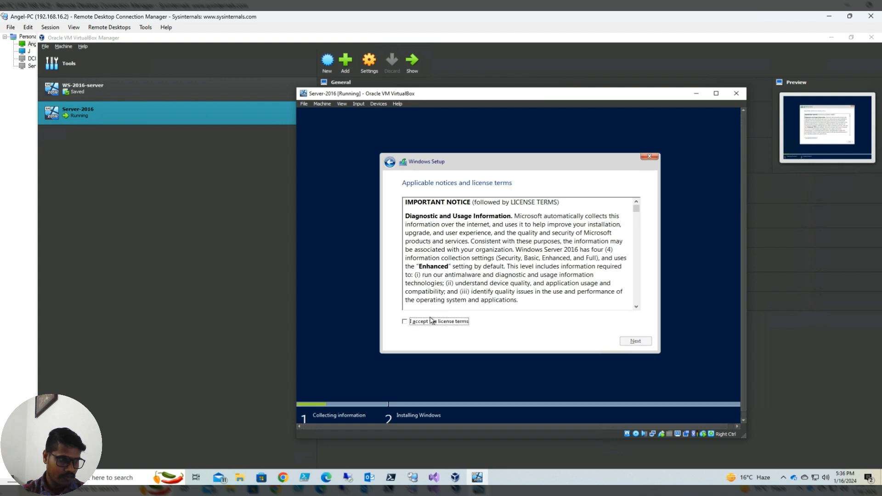
Accept the license terms and start a custom Windows-only installation on the unallocated space of Drive 0.
left_click(420, 322)
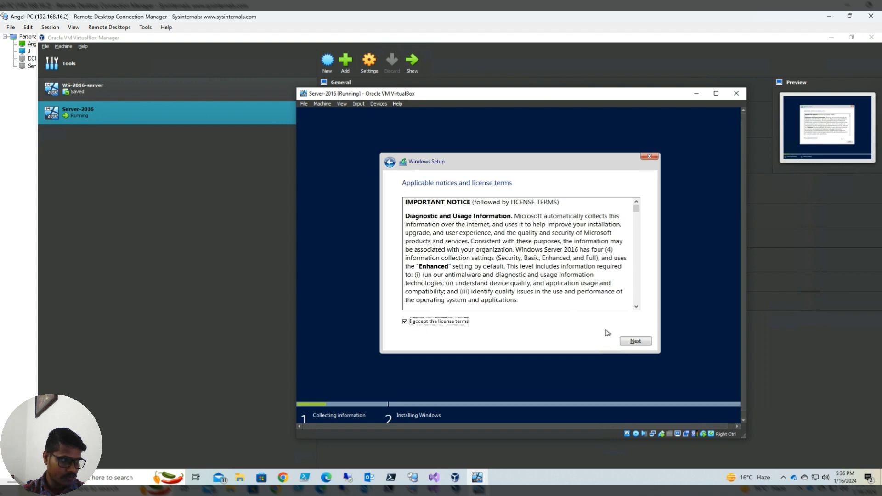
left_click(634, 340)
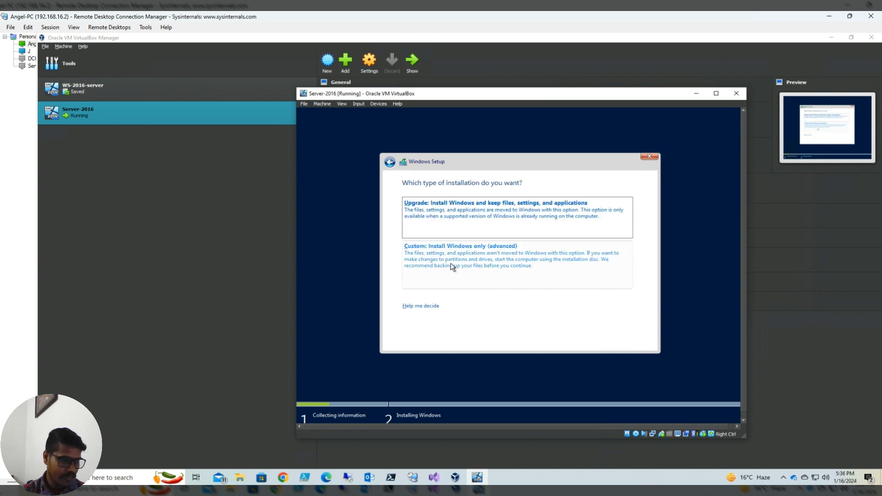
left_click(451, 267)
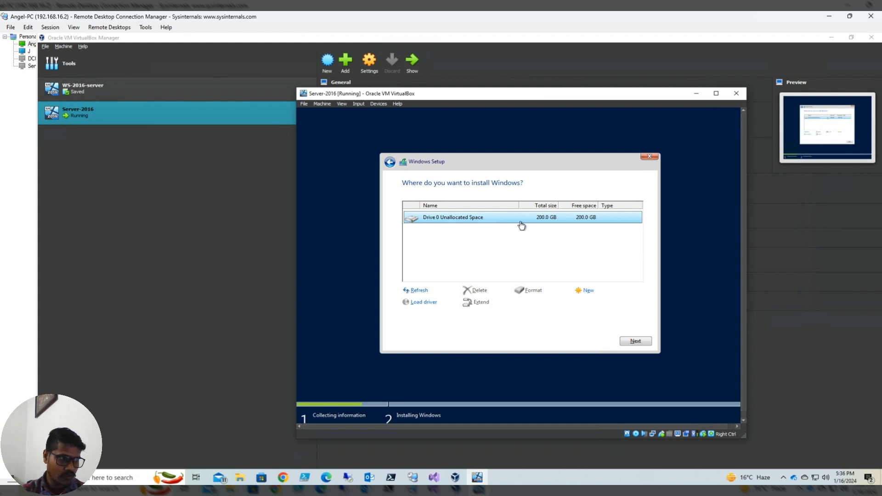
left_click(630, 341)
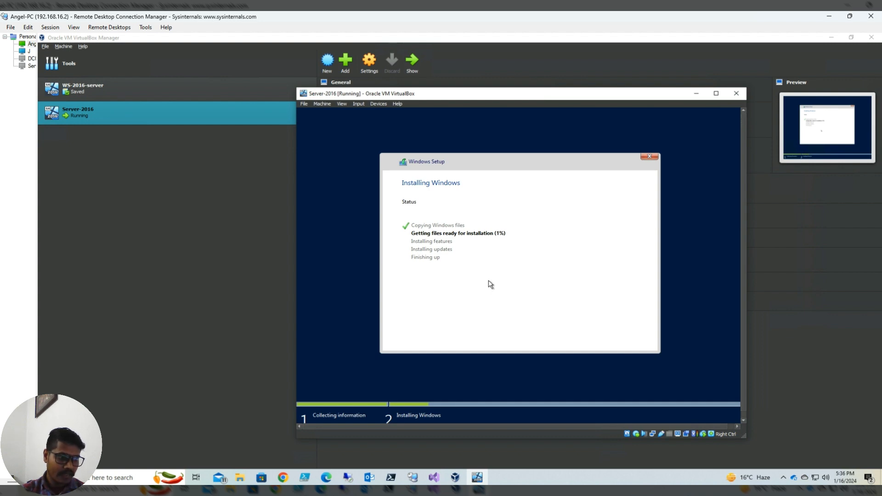
Minimize the Server-2016 machine and VirtualBox Manager windows and open VMware Workstation.
left_click(695, 94)
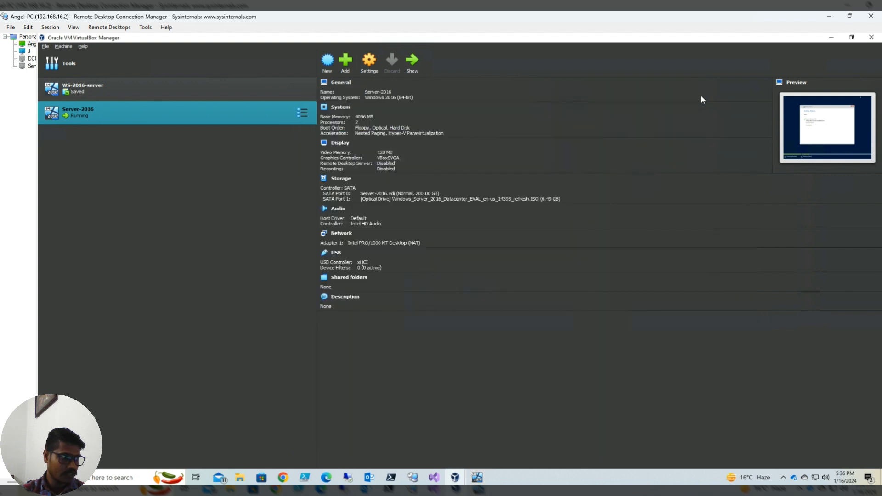
left_click(831, 37)
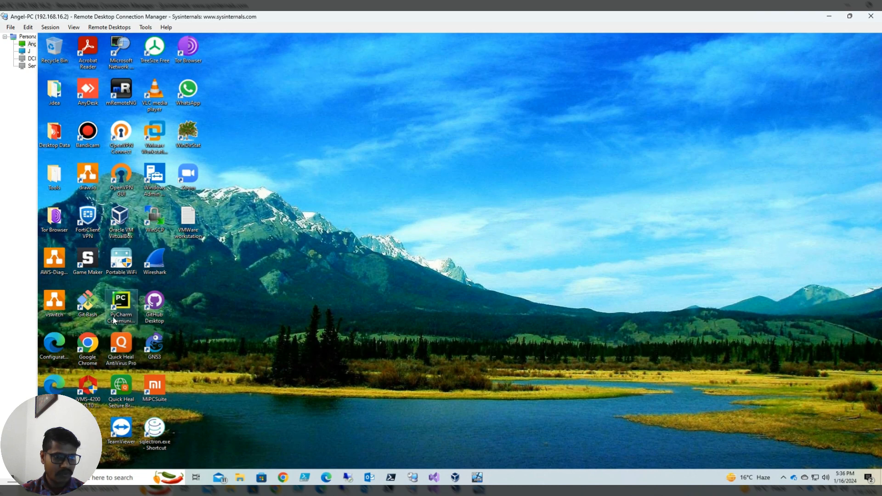
left_click(159, 139)
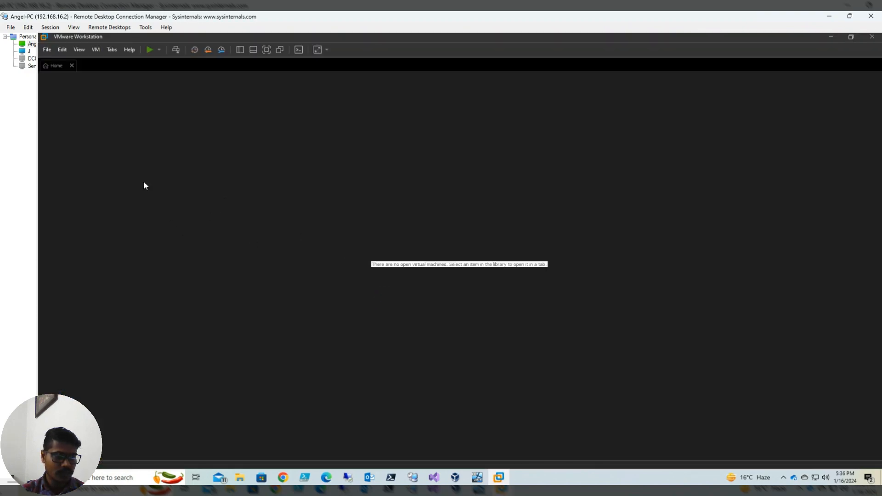
Start a typical new virtual machine with the Win_2012-r2 -180 days9600 ISO from E:\ISO as its installer disc image.
left_click(47, 49)
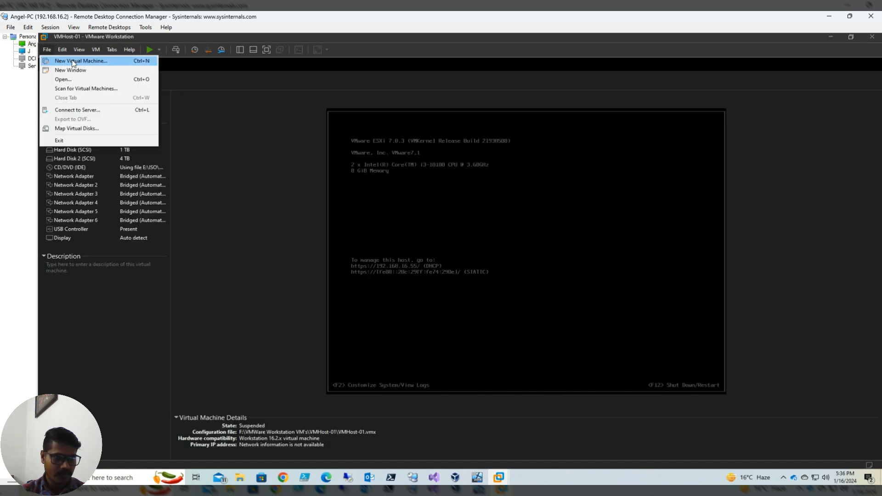
left_click(72, 61)
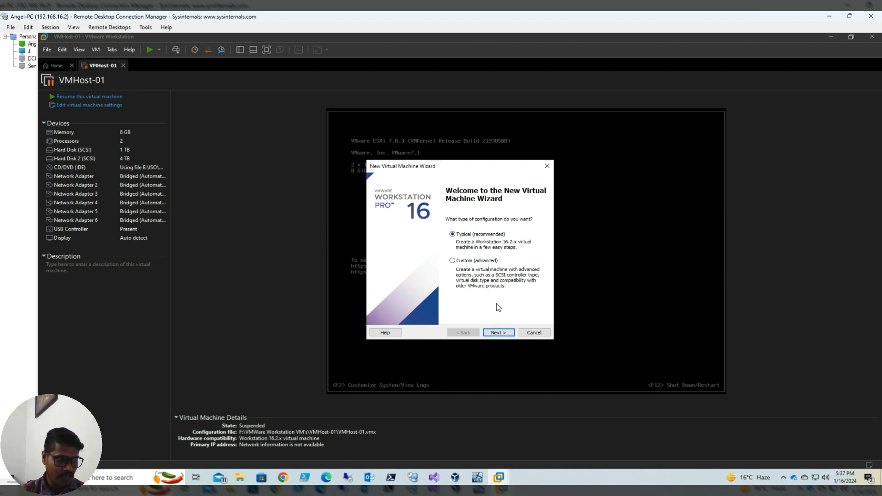
left_click(496, 334)
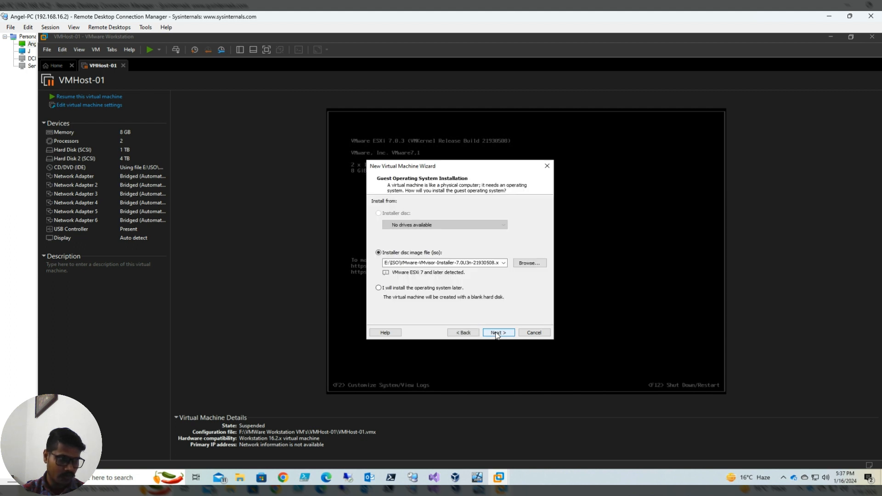
left_click(528, 264)
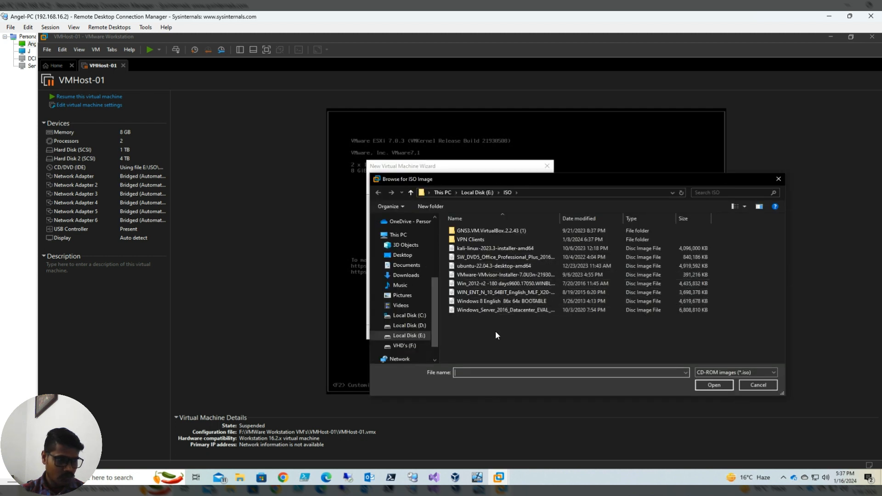
left_click(485, 283)
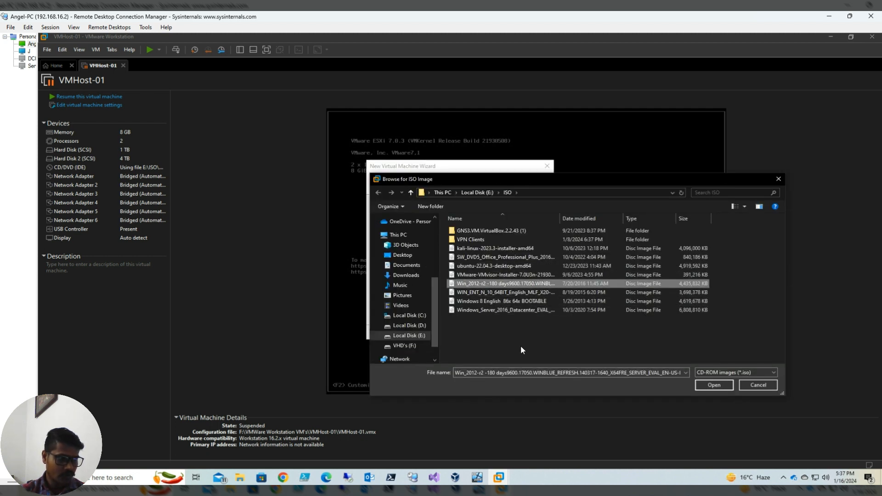
left_click(710, 385)
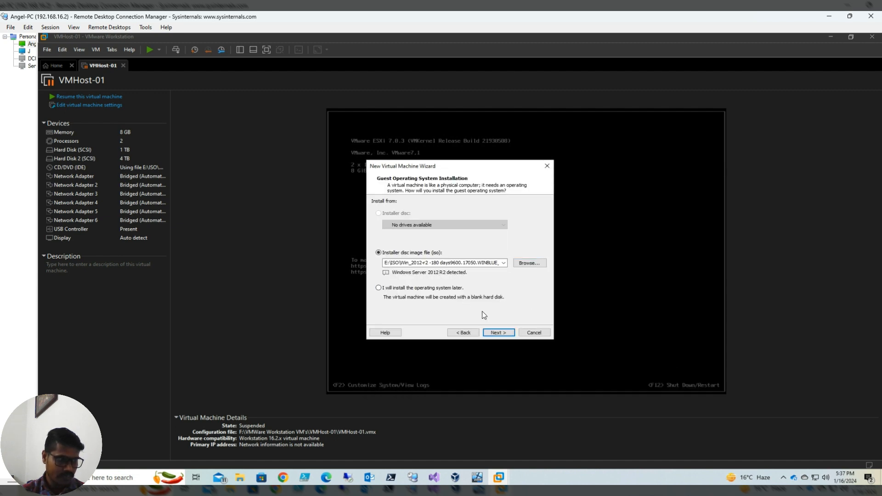
left_click(499, 332)
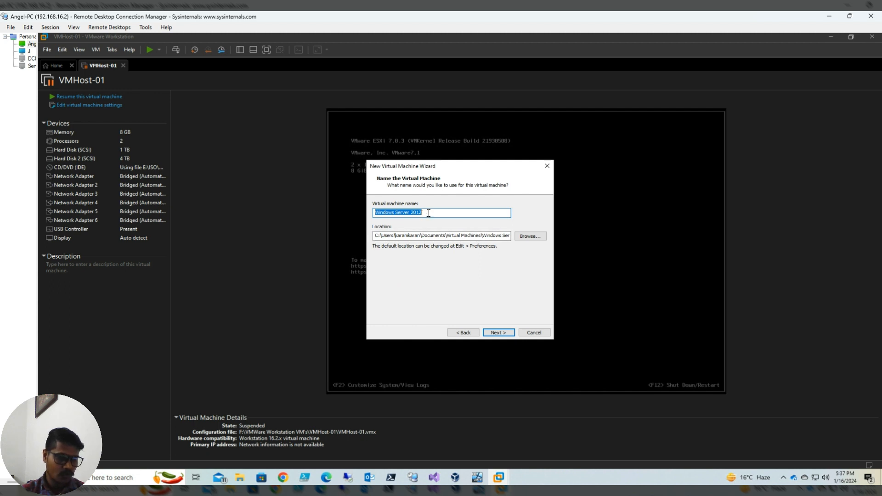
Keep the machine name Windows Server 2012 and browse to the VMWare Workstation VM's folder on F: for its location.
left_click(428, 213)
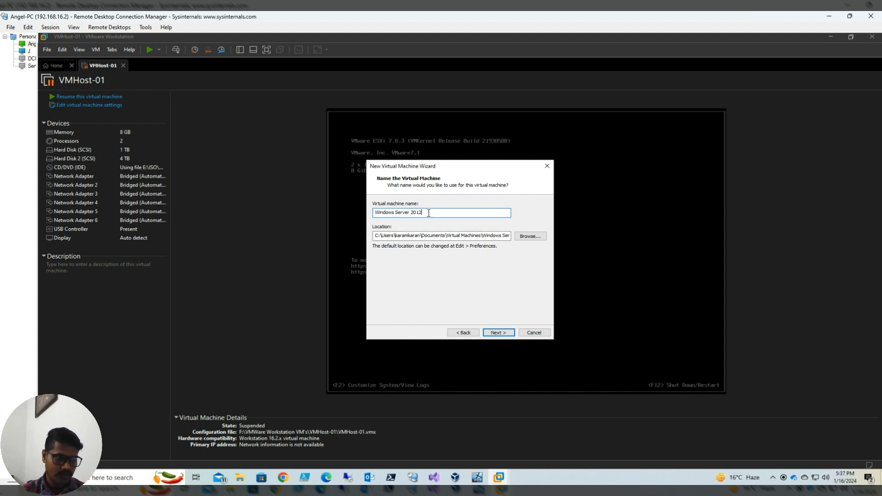
left_click(529, 236)
scroll(404, 264, "down", 8)
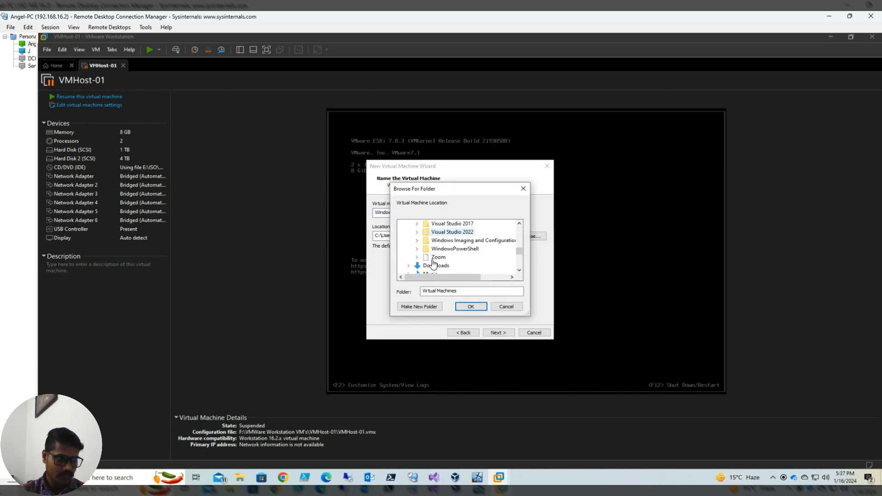
scroll(432, 264, "up", 3)
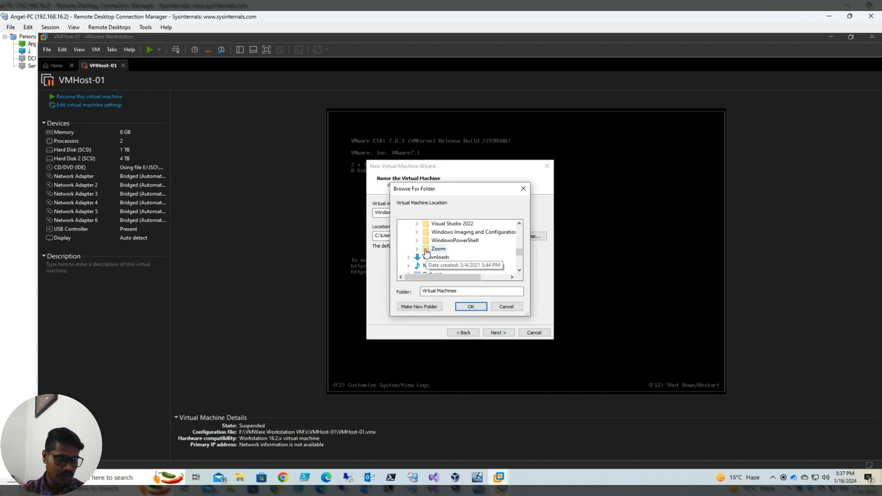
double_click(431, 267)
scroll(434, 266, "down", 2)
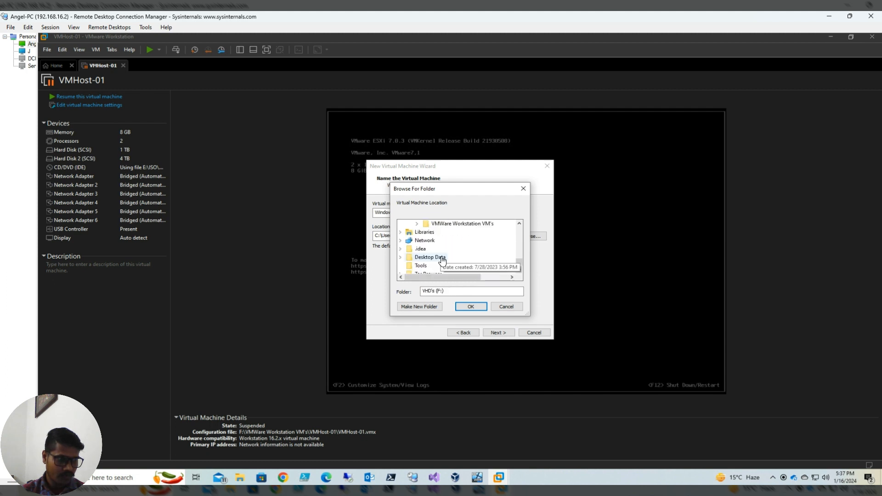
left_click(449, 228)
scroll(447, 271, "down", 2)
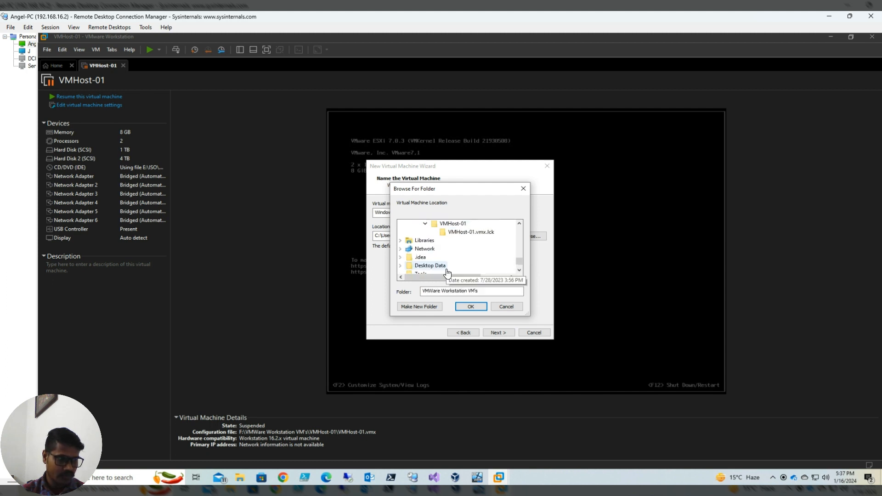
Create a Windows-server-2012 folder inside VMWare Workstation VM's and use it as the virtual machine's location.
left_click(415, 307)
type("Wi")
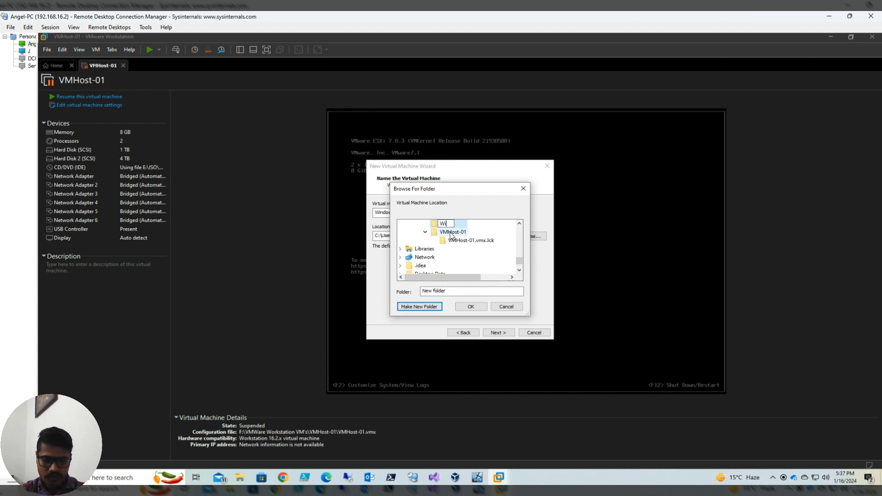
type("ndows-serve")
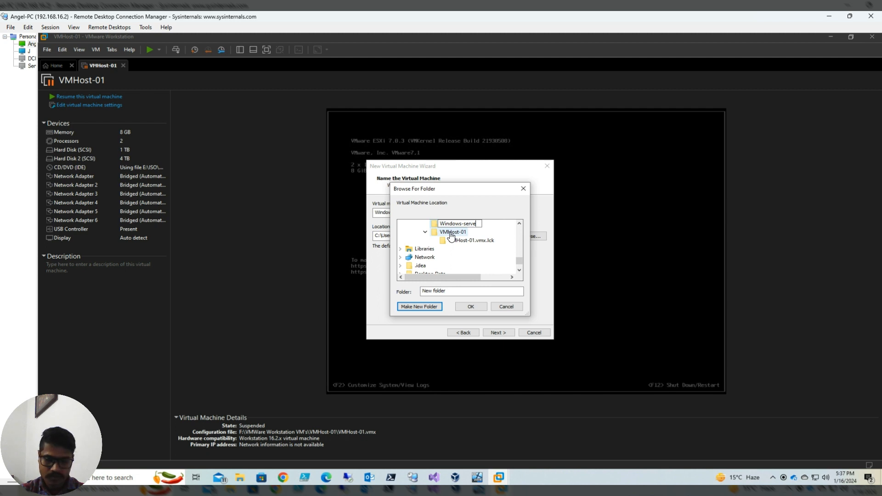
type("r-2012")
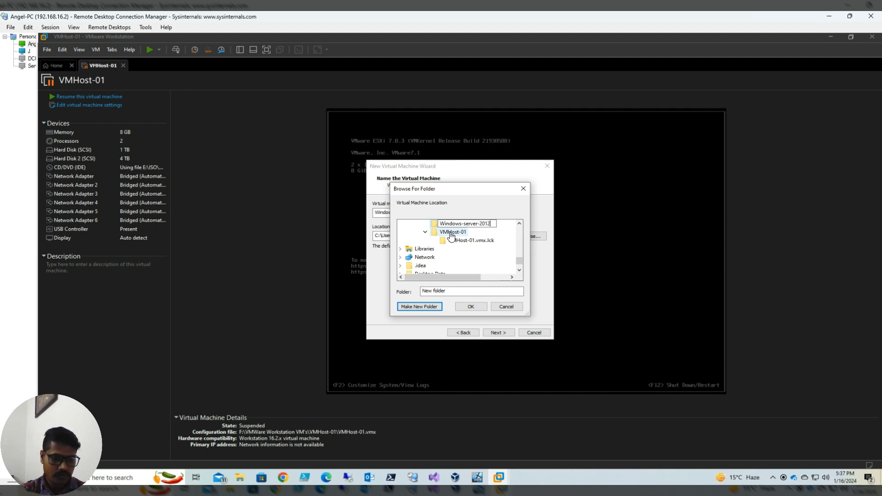
key("Return")
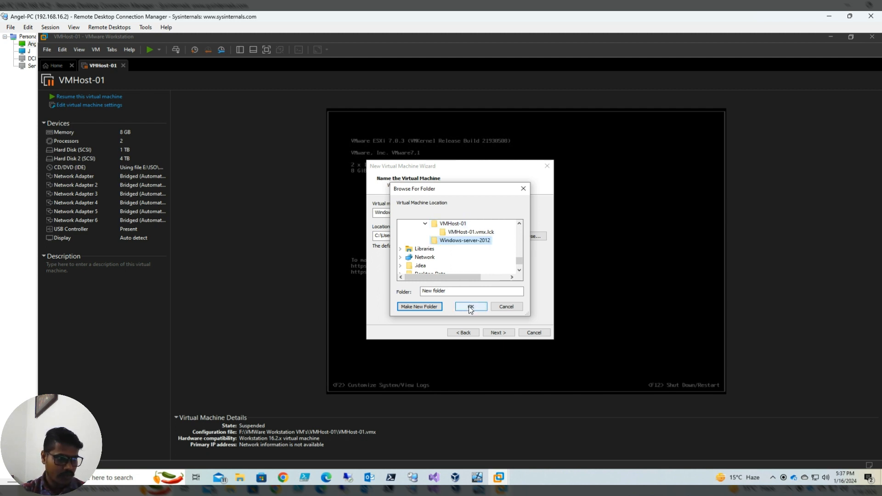
left_click(470, 308)
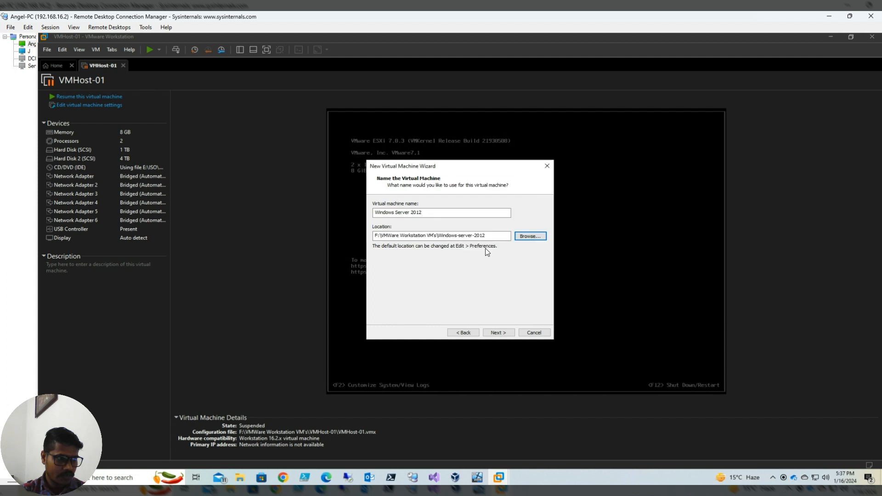
left_click(494, 333)
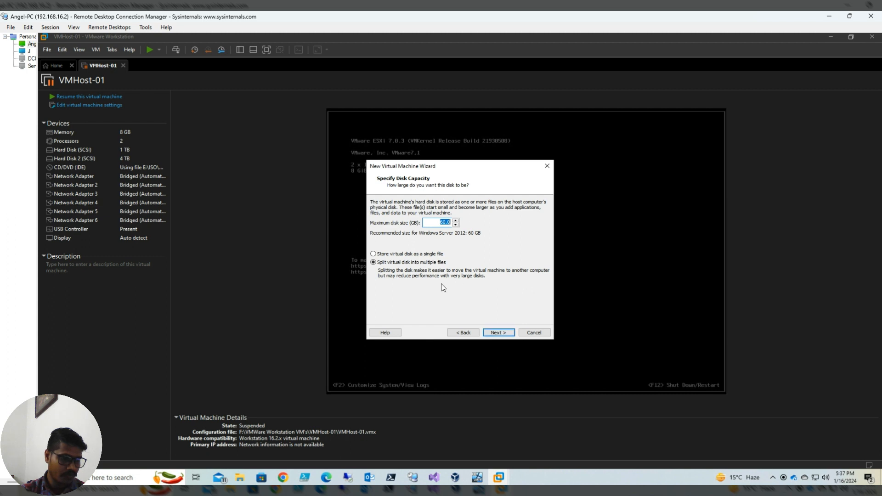
Set the maximum disk size to 200 GB, split into multiple files, and finish creating the machine with power-on after creation.
key("Left")
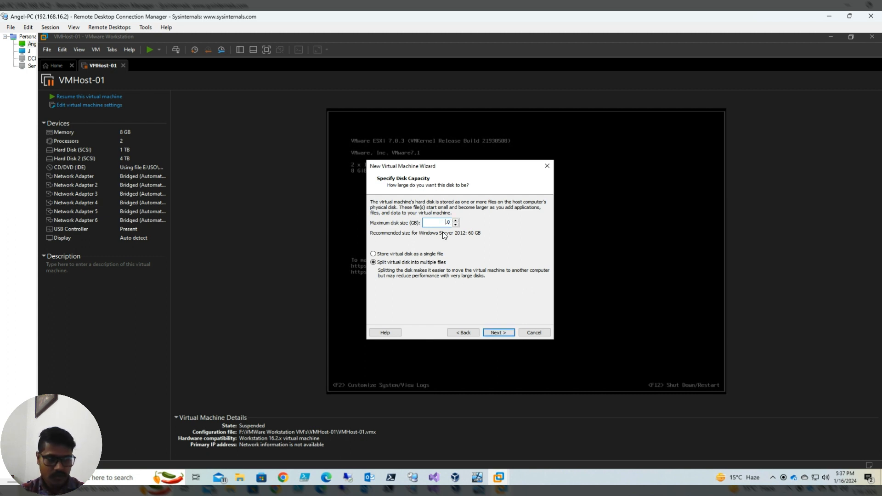
type("200")
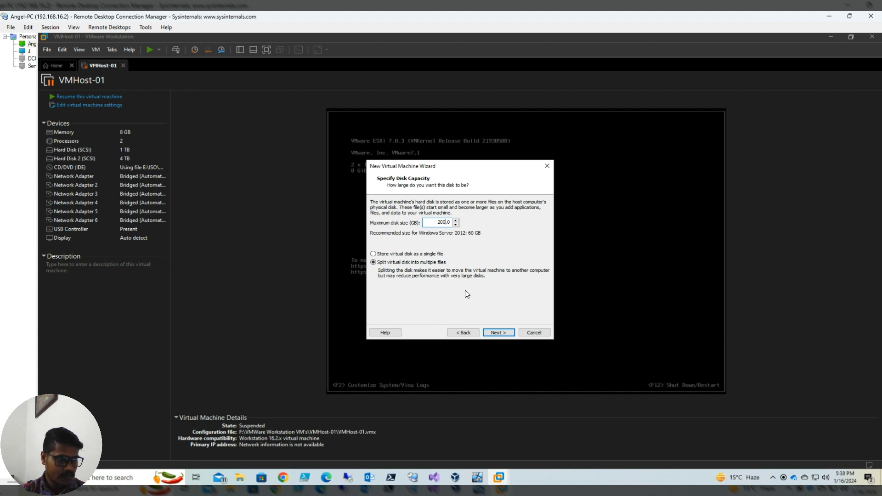
left_click(496, 334)
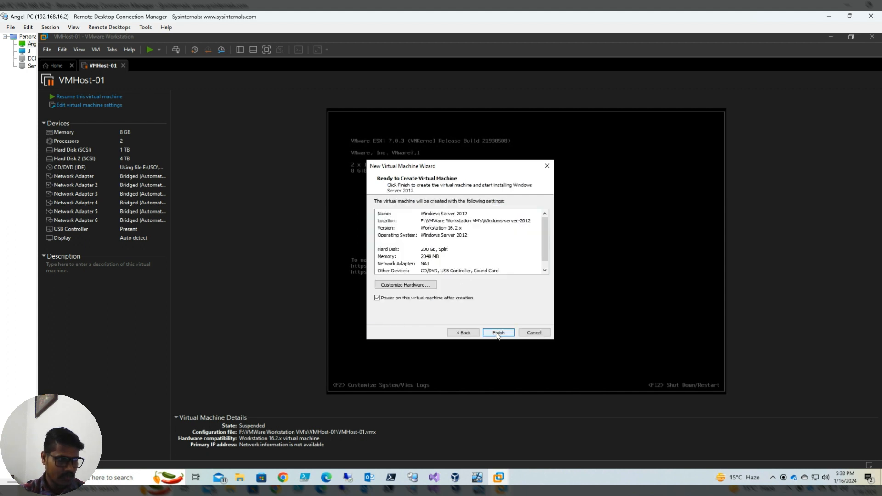
left_click(497, 333)
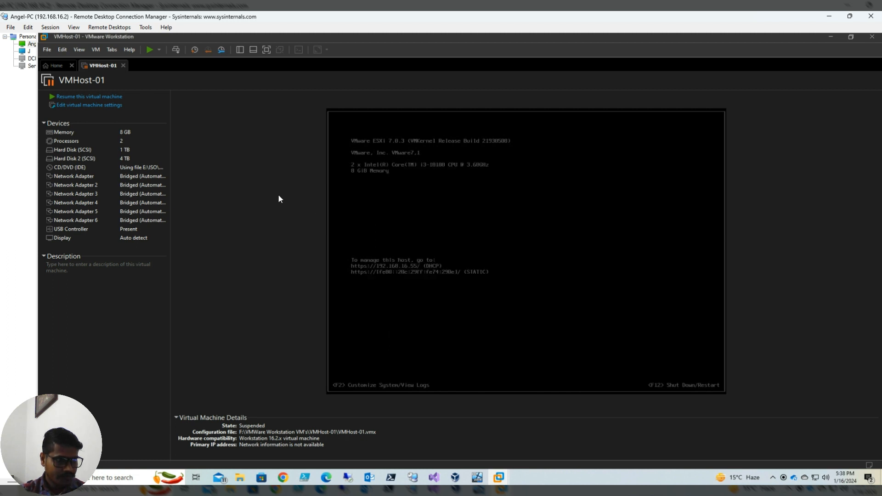
left_click(125, 96)
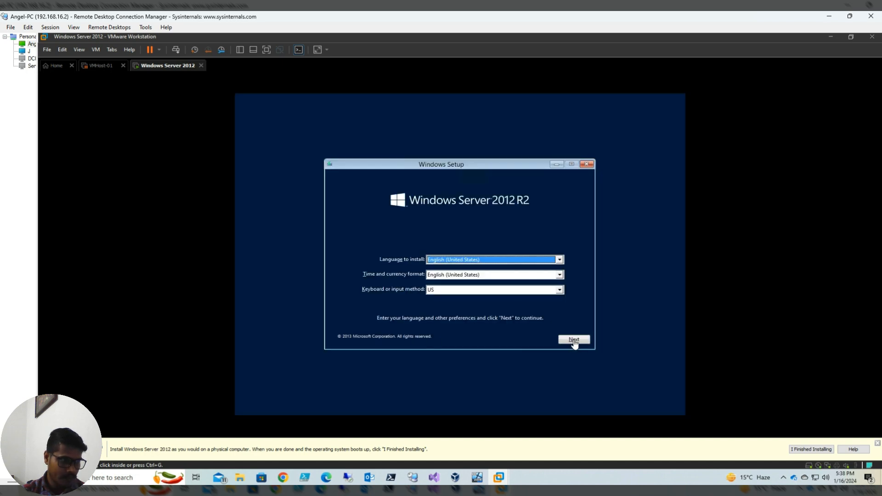
Begin Windows Setup with the default language settings and choose Windows Server 2012 R2 Datacenter Evaluation (Server with a GUI).
left_click(572, 340)
left_click(572, 341)
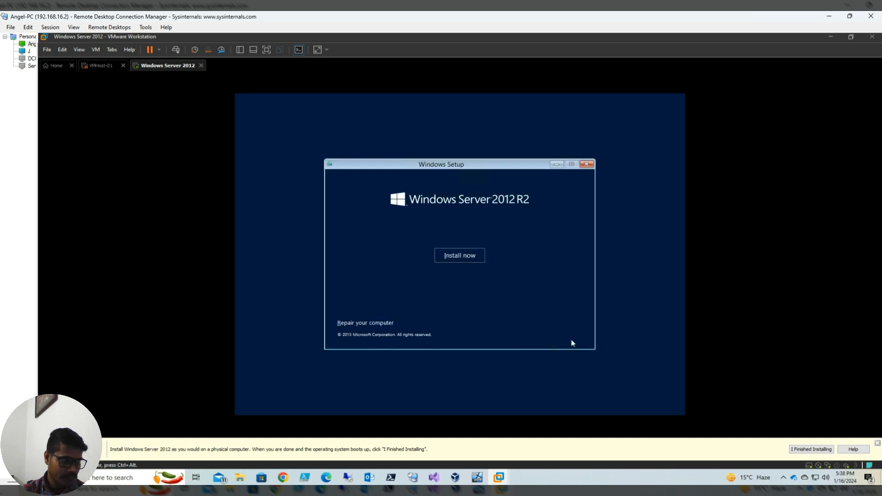
left_click(477, 260)
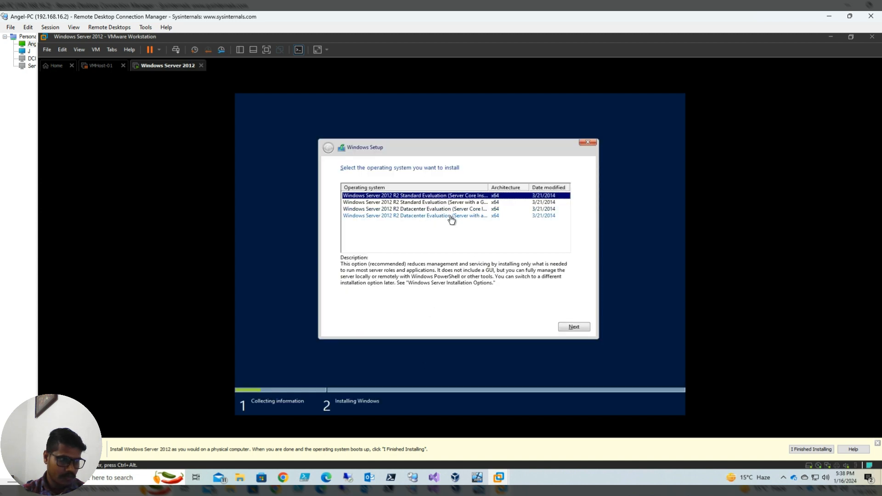
left_click(451, 217)
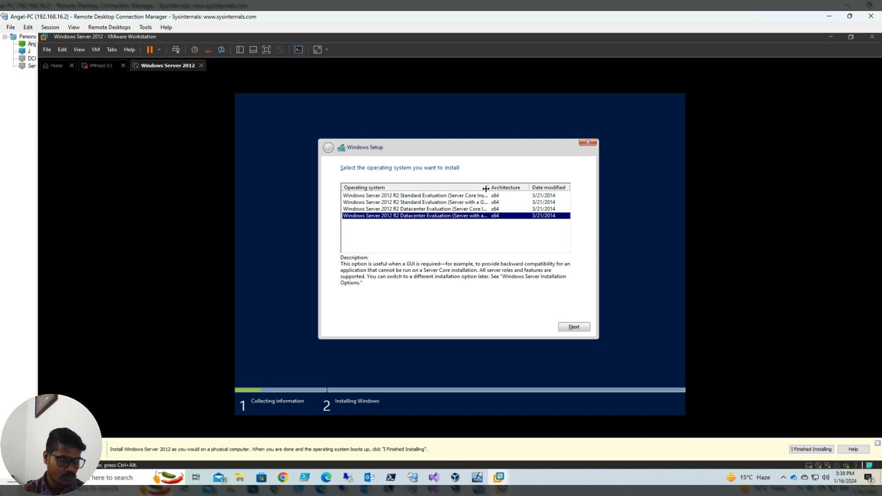
left_click_drag(489, 187, 540, 188)
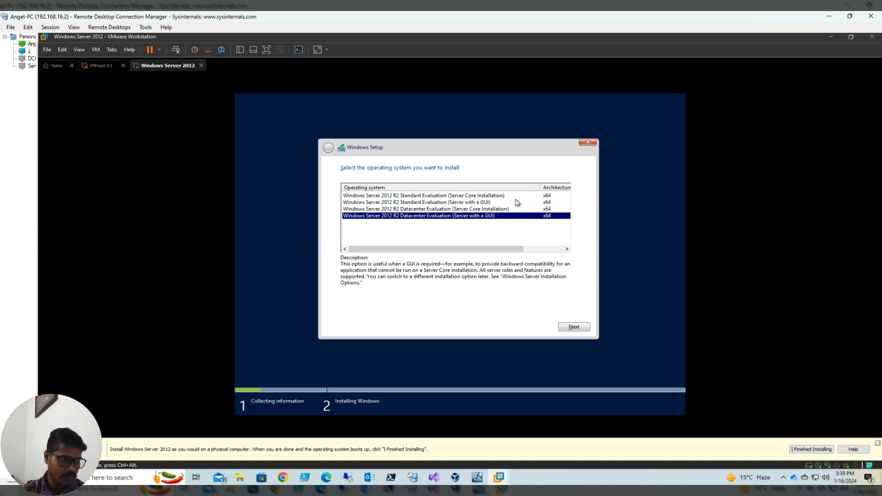
left_click(468, 209)
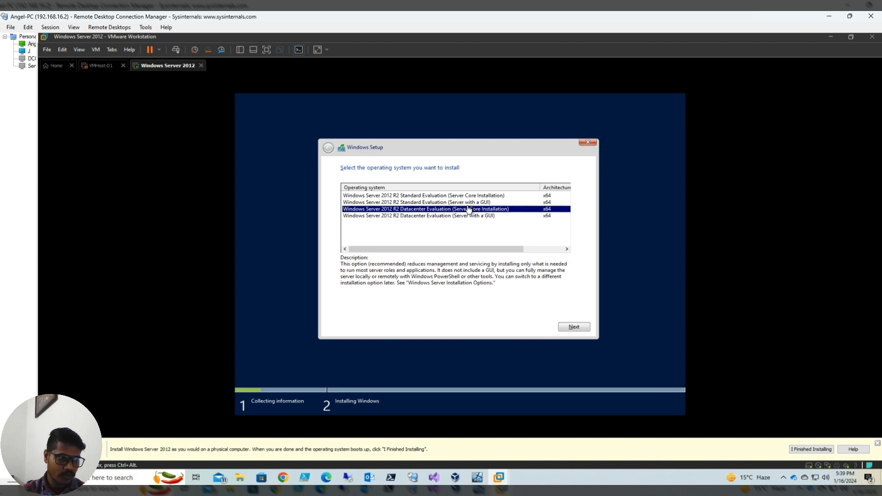
left_click(459, 216)
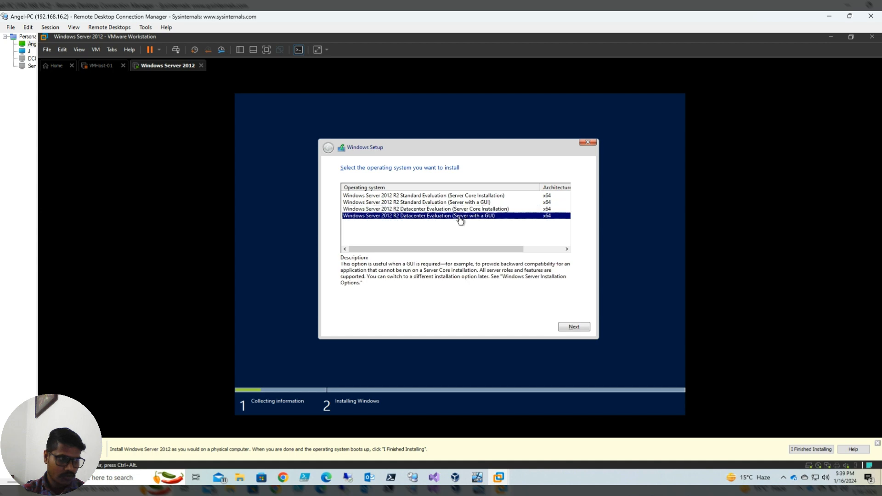
left_click(561, 328)
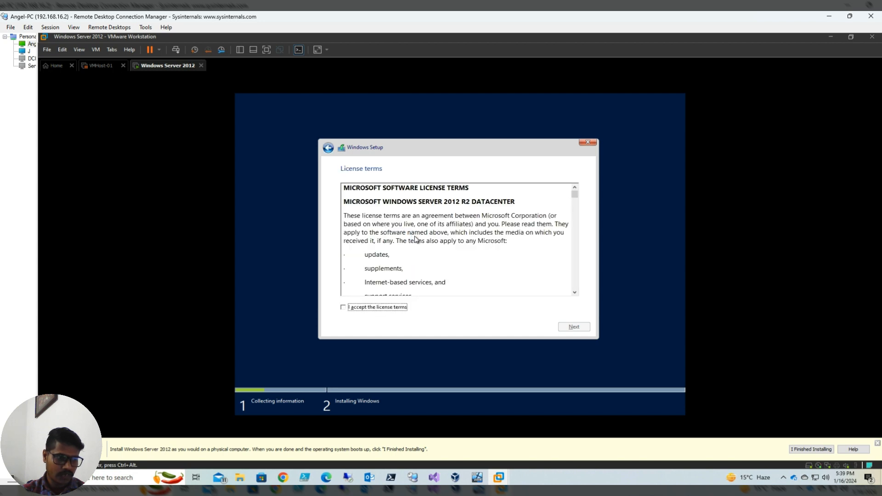
Accept the Windows Server 2012 R2 license terms and start a custom Windows-only installation on Drive 0's unallocated space.
left_click(371, 310)
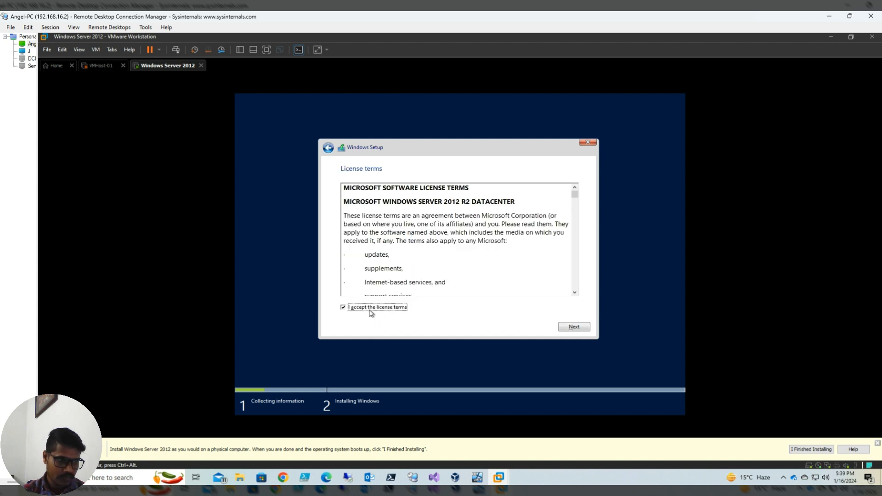
left_click(570, 328)
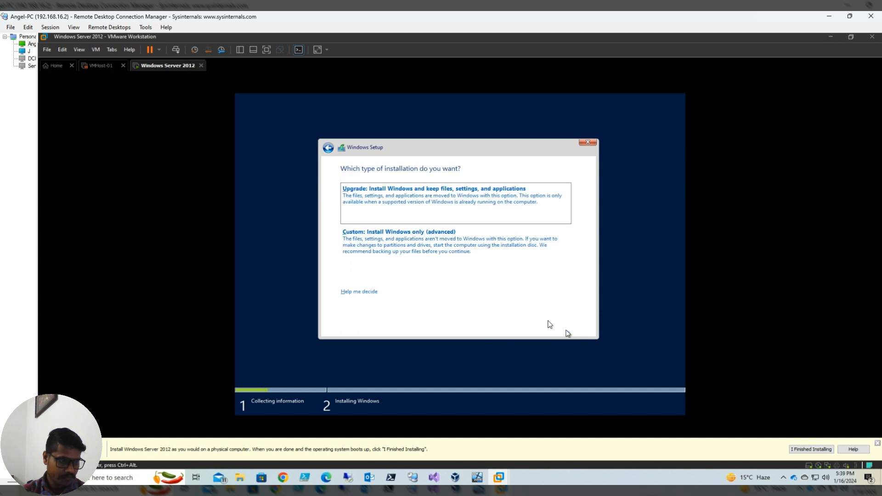
left_click(419, 249)
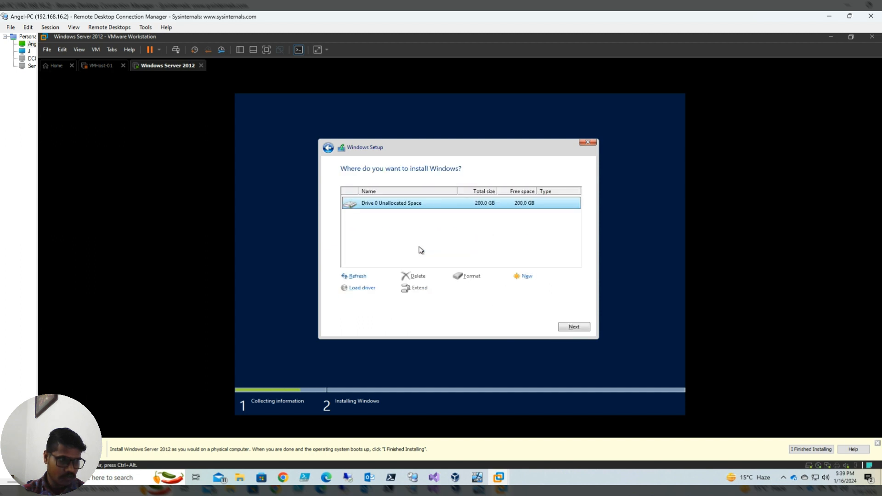
left_click(574, 327)
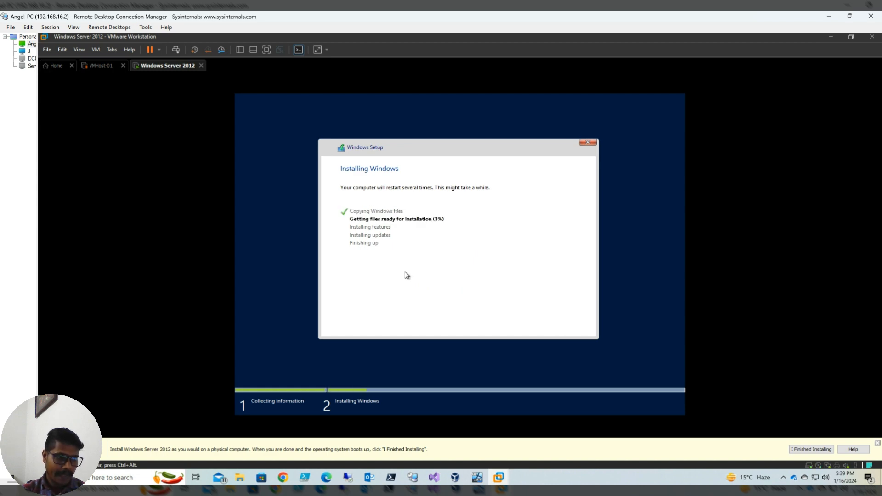
Release the pointer from the guest, switch to VirtualBox's Server-2016 window and place it beside the Windows Server 2012 setup.
key("ctrl+alt")
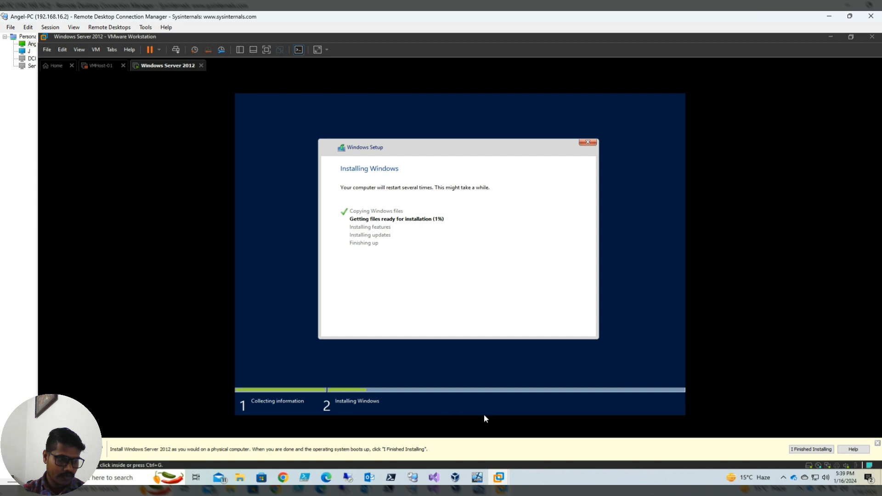
left_click(476, 477)
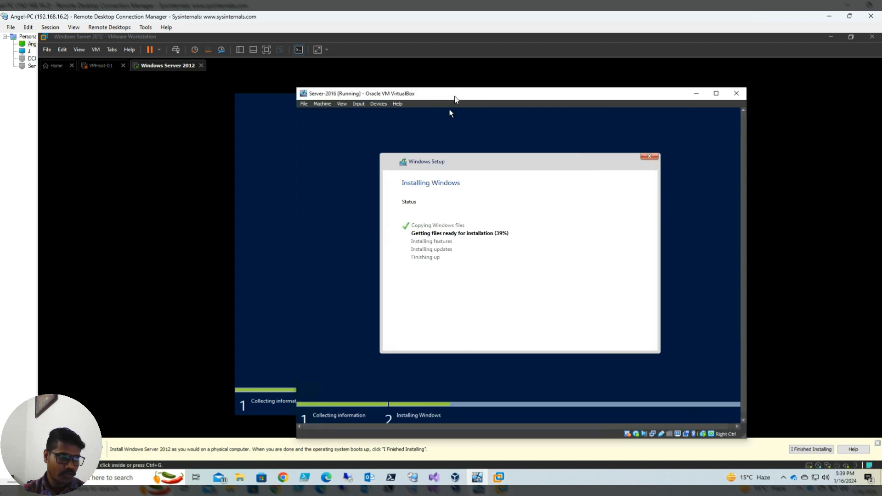
left_click_drag(457, 97, 589, 90)
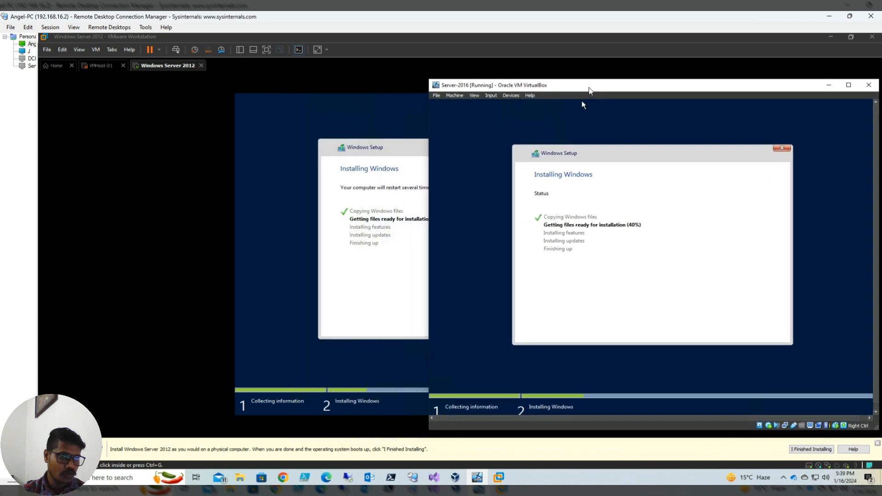